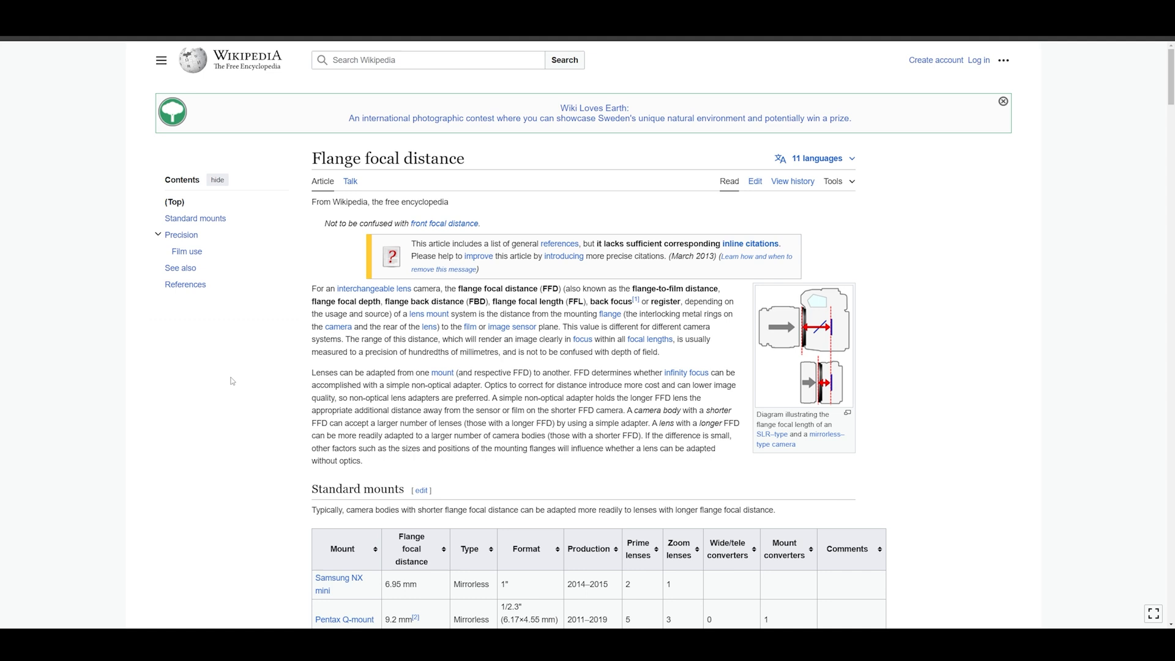
Enlarge the flange focal distance diagram in the media viewer, then dismiss it
{"action": "left_click", "coordinate": [825, 338]}
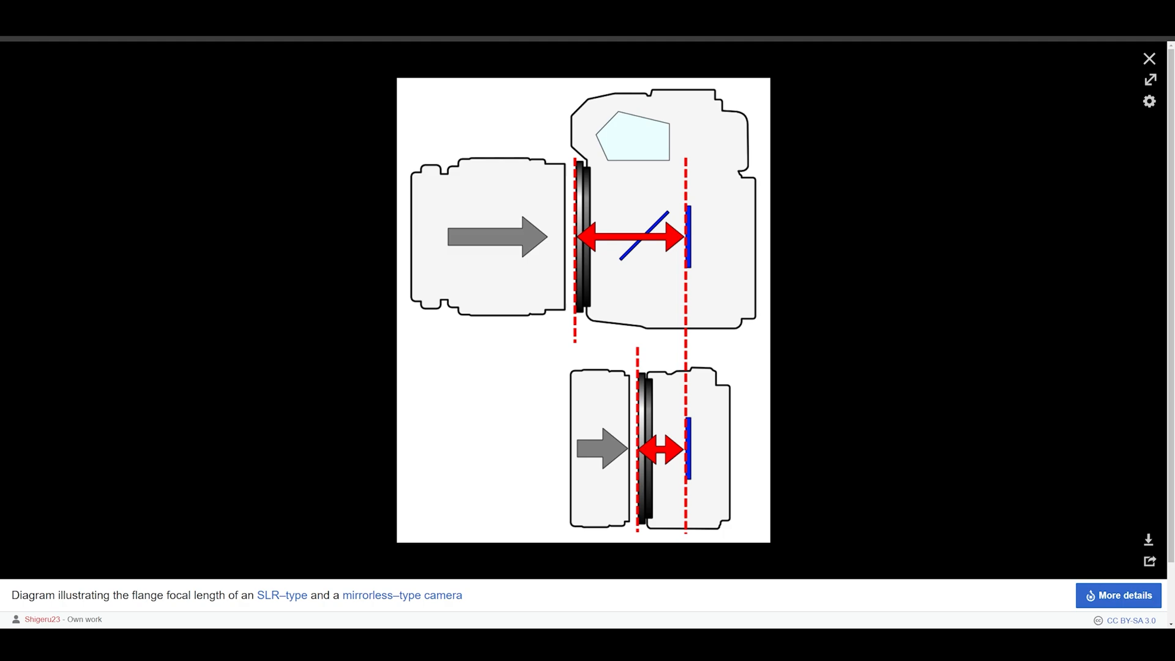
{"action": "key", "text": "Escape"}
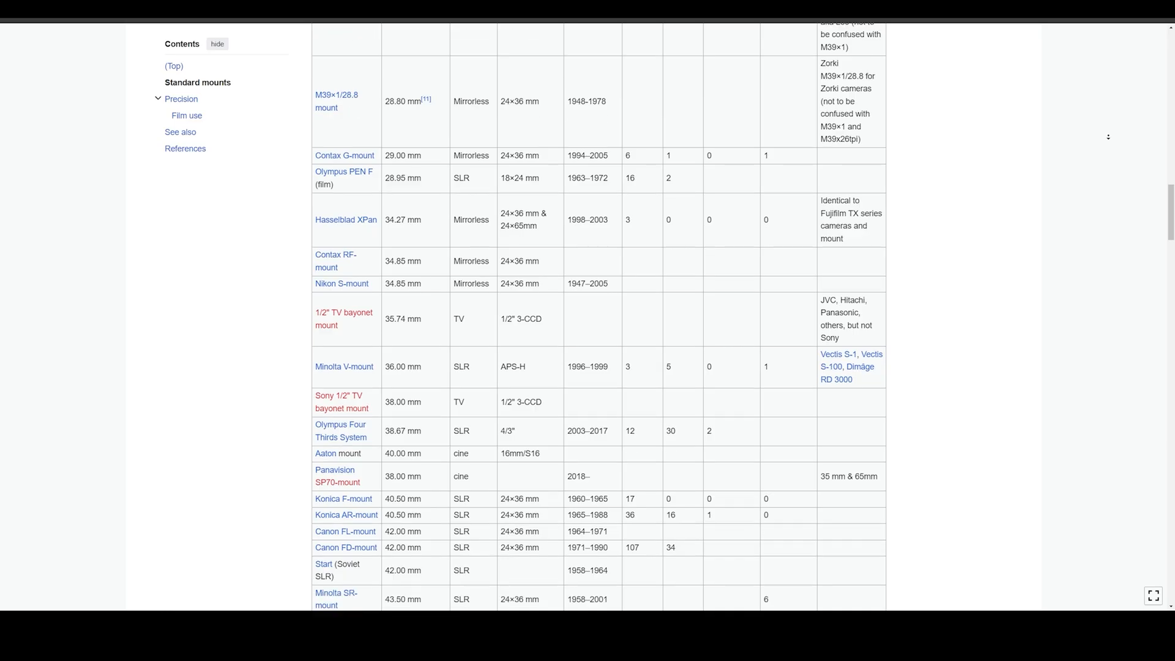
{"action": "scroll", "coordinate": [598, 367], "scroll_direction": "down", "scroll_amount": 5}
{"action": "scroll", "coordinate": [597, 367], "scroll_direction": "down", "scroll_amount": 2}
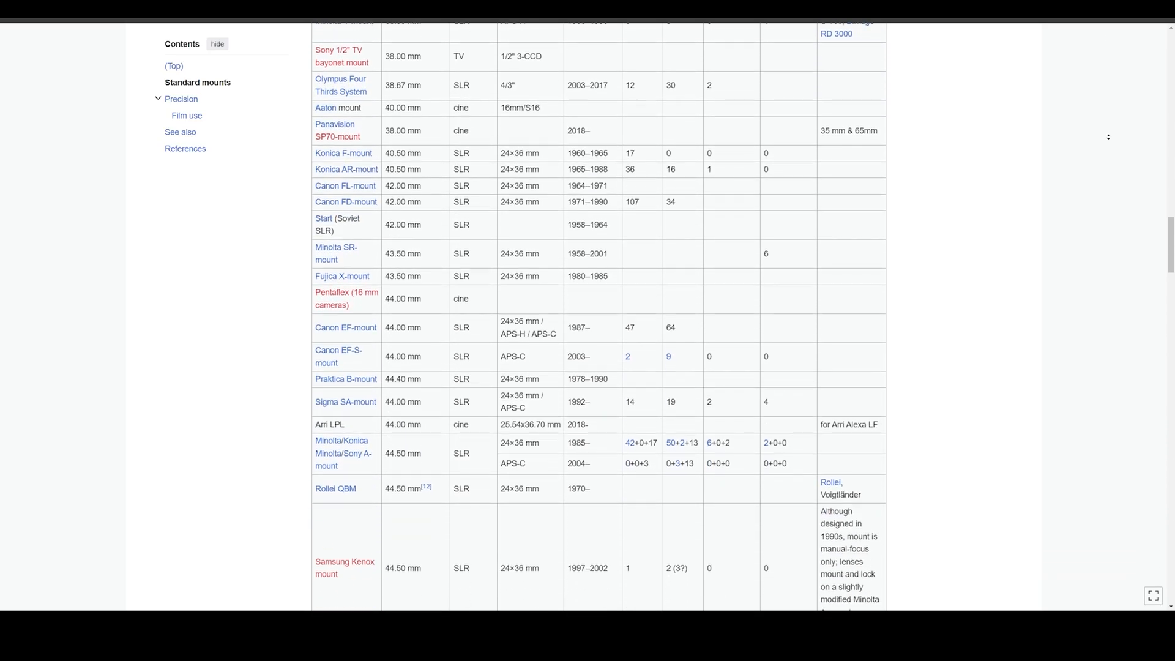
{"action": "scroll", "coordinate": [597, 367], "scroll_direction": "down", "scroll_amount": 2}
{"action": "scroll", "coordinate": [597, 367], "scroll_direction": "down", "scroll_amount": 2}
{"action": "scroll", "coordinate": [597, 367], "scroll_direction": "down", "scroll_amount": 2}
{"action": "scroll", "coordinate": [597, 367], "scroll_direction": "down", "scroll_amount": 2}
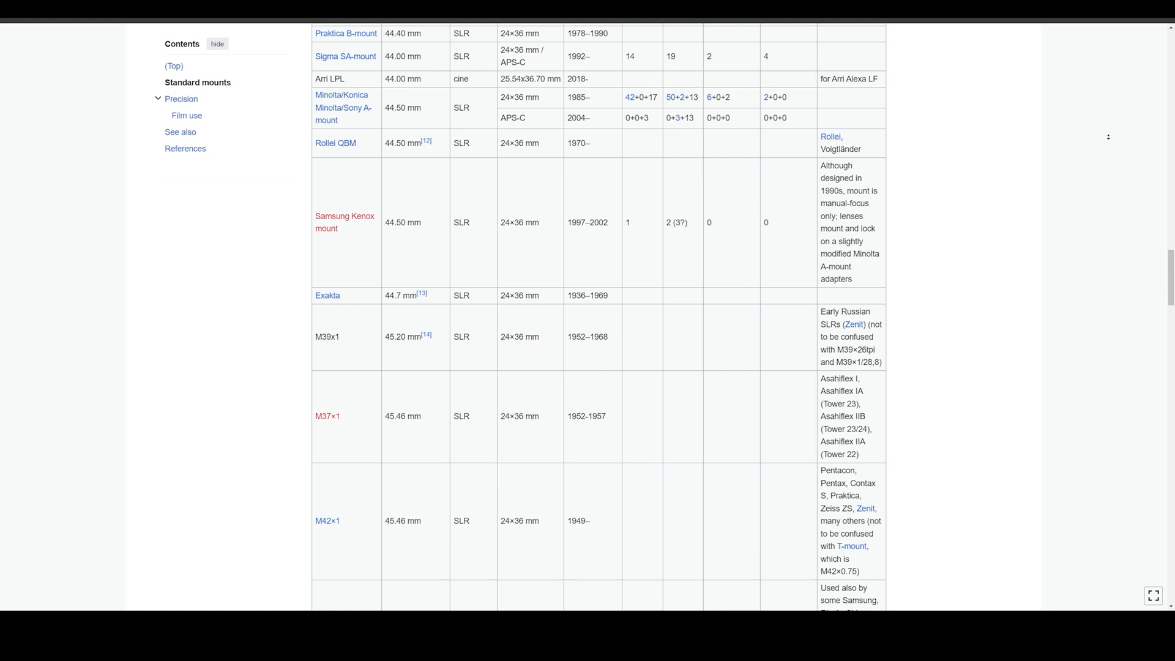
{"action": "scroll", "coordinate": [597, 367], "scroll_direction": "down", "scroll_amount": 2}
{"action": "scroll", "coordinate": [597, 368], "scroll_direction": "down", "scroll_amount": 2}
{"action": "scroll", "coordinate": [596, 368], "scroll_direction": "down", "scroll_amount": 2}
{"action": "scroll", "coordinate": [597, 367], "scroll_direction": "down", "scroll_amount": 2}
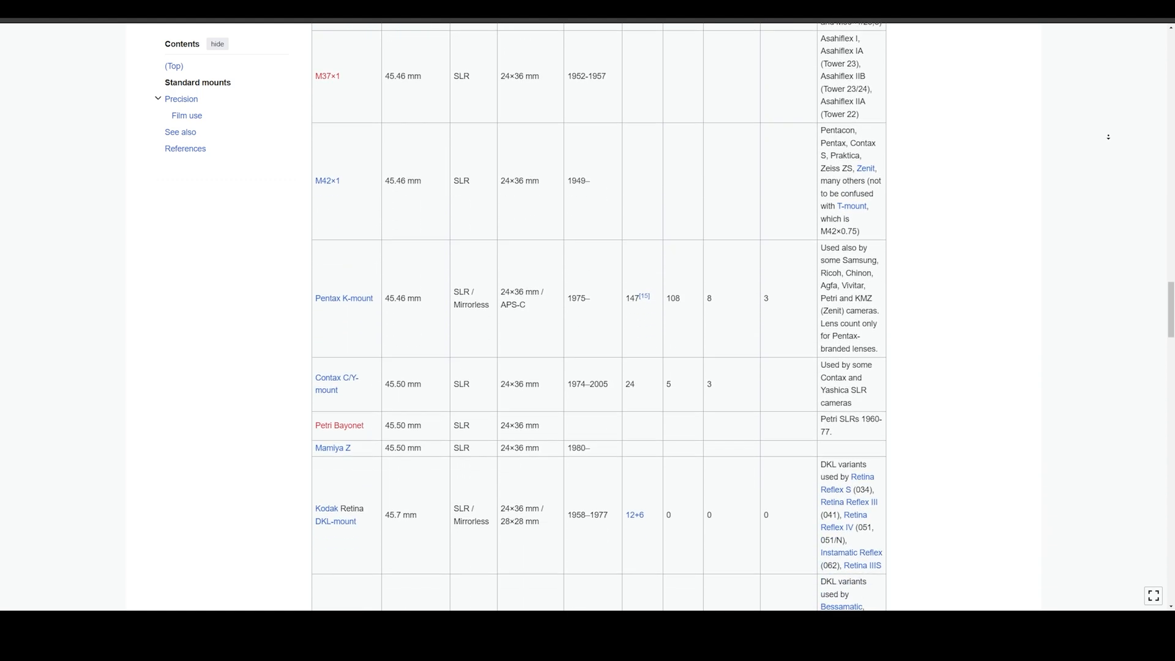
{"action": "scroll", "coordinate": [598, 367], "scroll_direction": "down", "scroll_amount": 2}
{"action": "scroll", "coordinate": [597, 367], "scroll_direction": "down", "scroll_amount": 2}
{"action": "scroll", "coordinate": [597, 367], "scroll_direction": "down", "scroll_amount": 2}
{"action": "scroll", "coordinate": [597, 367], "scroll_direction": "down", "scroll_amount": 2}
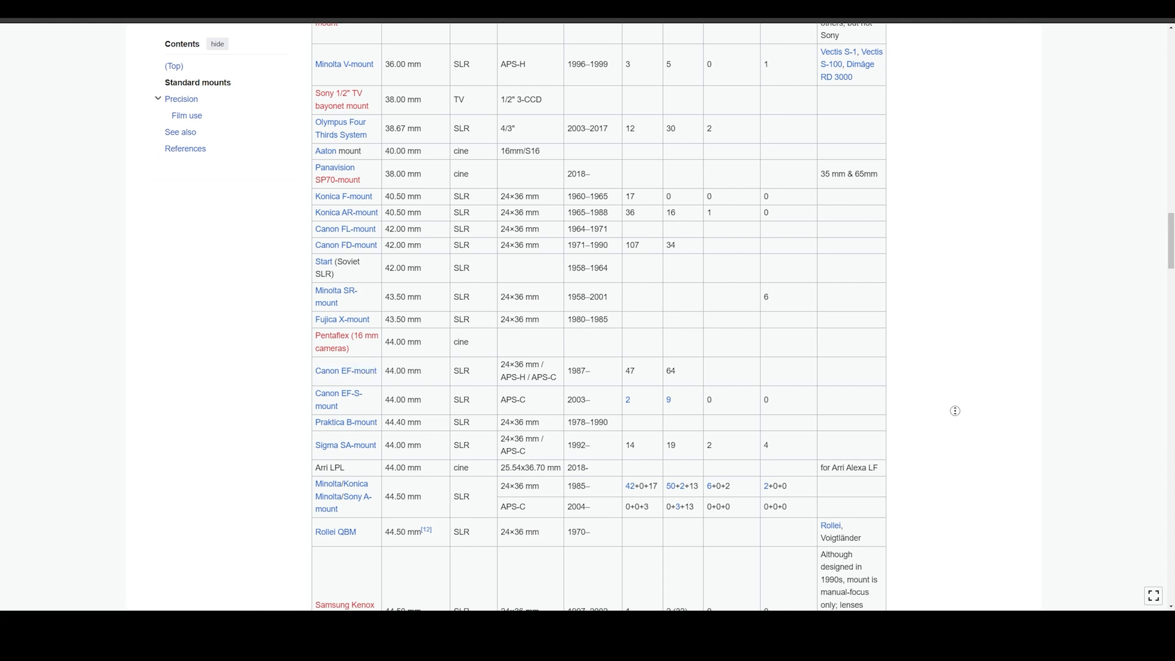
{"action": "scroll", "coordinate": [955, 410], "scroll_direction": "up", "scroll_amount": 5}
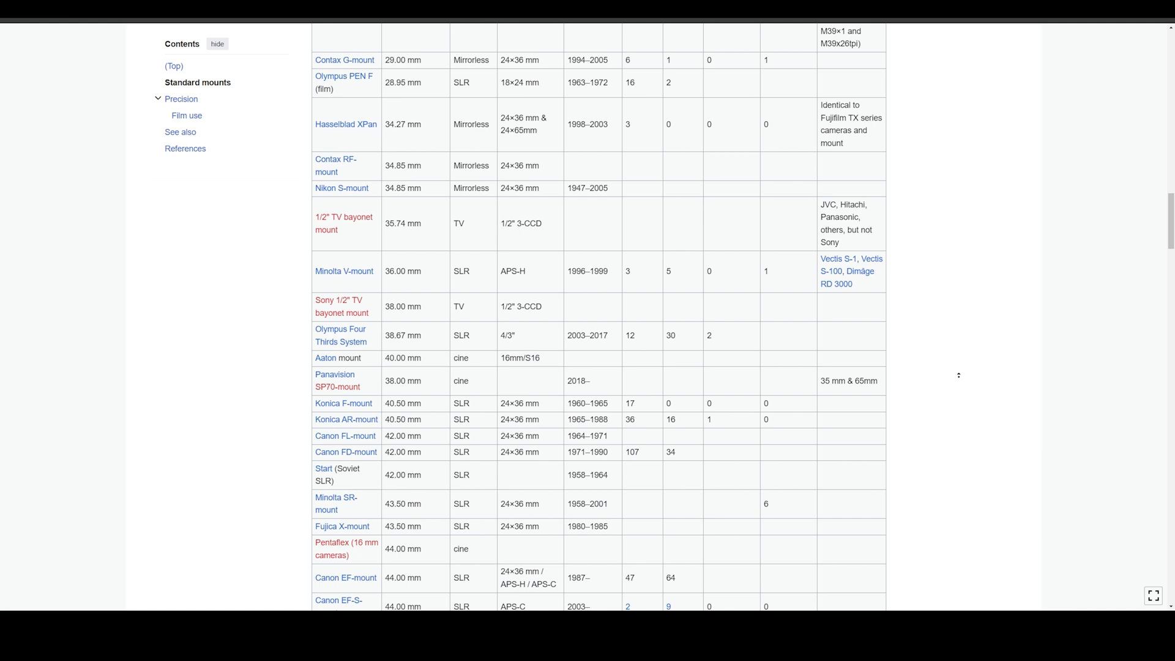
{"action": "scroll", "coordinate": [959, 375], "scroll_direction": "up", "scroll_amount": 6}
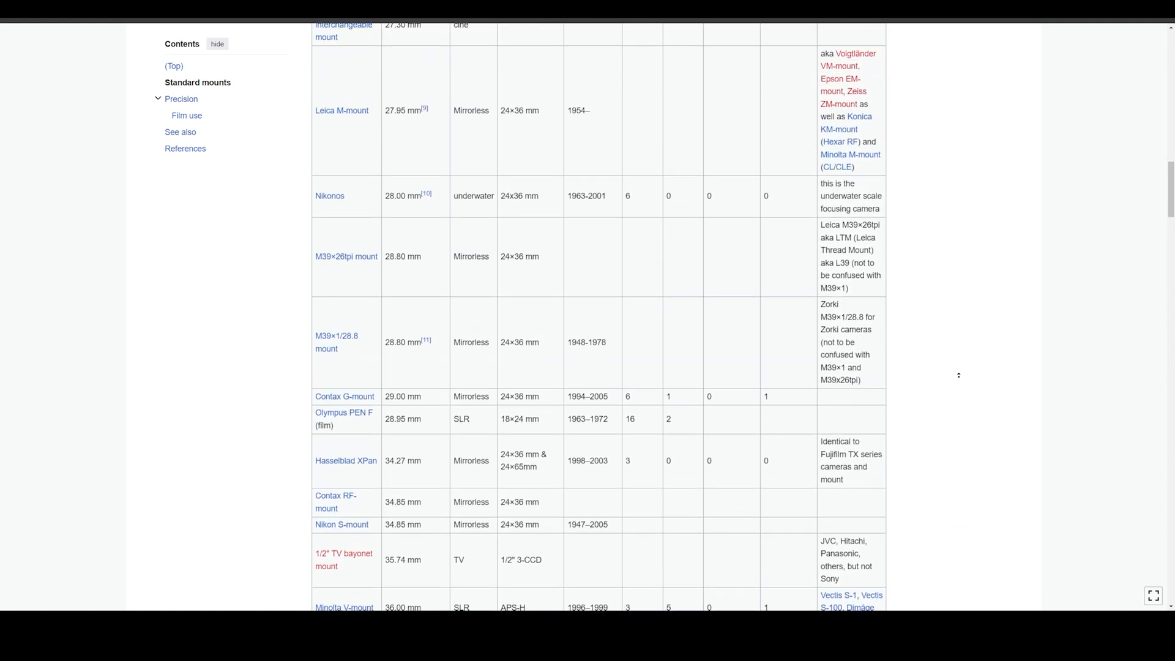
{"action": "scroll", "coordinate": [959, 375], "scroll_direction": "up", "scroll_amount": 2}
{"action": "scroll", "coordinate": [959, 375], "scroll_direction": "up", "scroll_amount": 2}
{"action": "scroll", "coordinate": [959, 375], "scroll_direction": "up", "scroll_amount": 2}
{"action": "scroll", "coordinate": [958, 376], "scroll_direction": "up", "scroll_amount": 2}
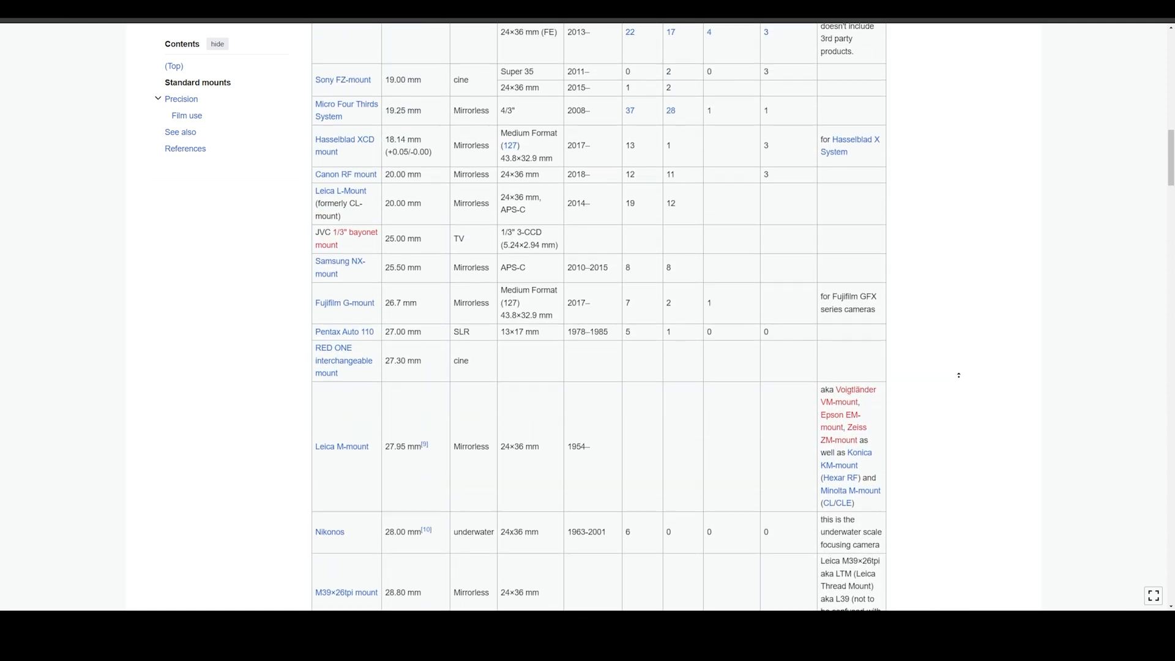
{"action": "scroll", "coordinate": [958, 376], "scroll_direction": "up", "scroll_amount": 2}
{"action": "scroll", "coordinate": [958, 376], "scroll_direction": "up", "scroll_amount": 2}
{"action": "scroll", "coordinate": [958, 375], "scroll_direction": "up", "scroll_amount": 2}
{"action": "scroll", "coordinate": [958, 376], "scroll_direction": "up", "scroll_amount": 2}
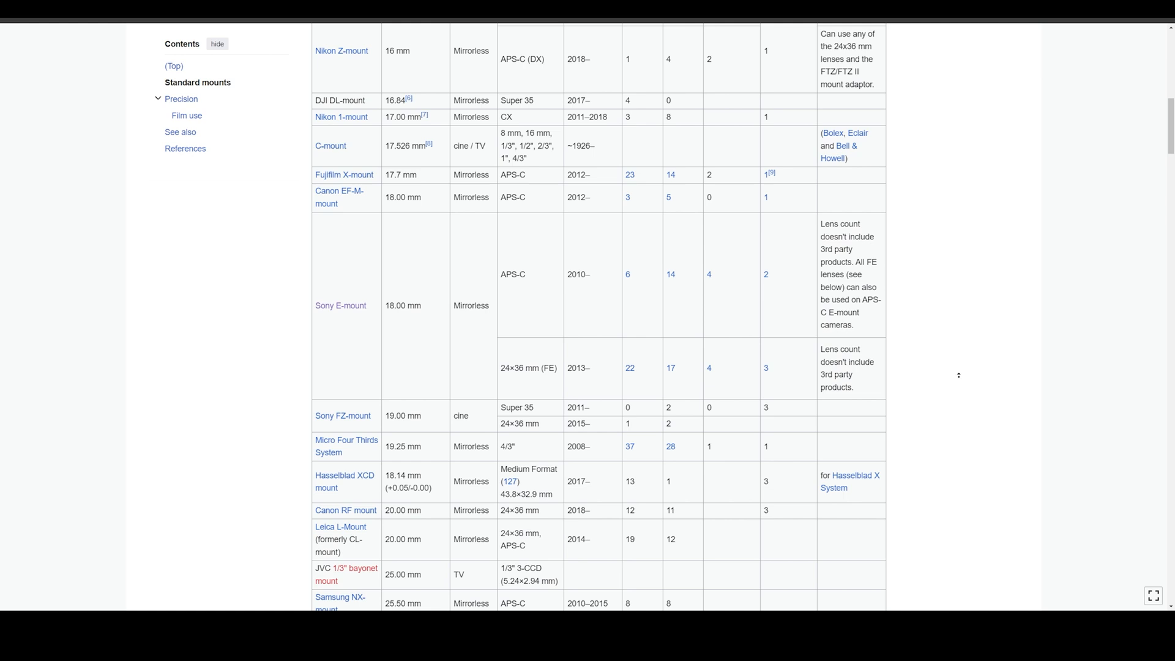
{"action": "scroll", "coordinate": [958, 375], "scroll_direction": "up", "scroll_amount": 2}
{"action": "scroll", "coordinate": [958, 376], "scroll_direction": "up", "scroll_amount": 2}
{"action": "scroll", "coordinate": [959, 376], "scroll_direction": "up", "scroll_amount": 2}
{"action": "scroll", "coordinate": [958, 376], "scroll_direction": "up", "scroll_amount": 2}
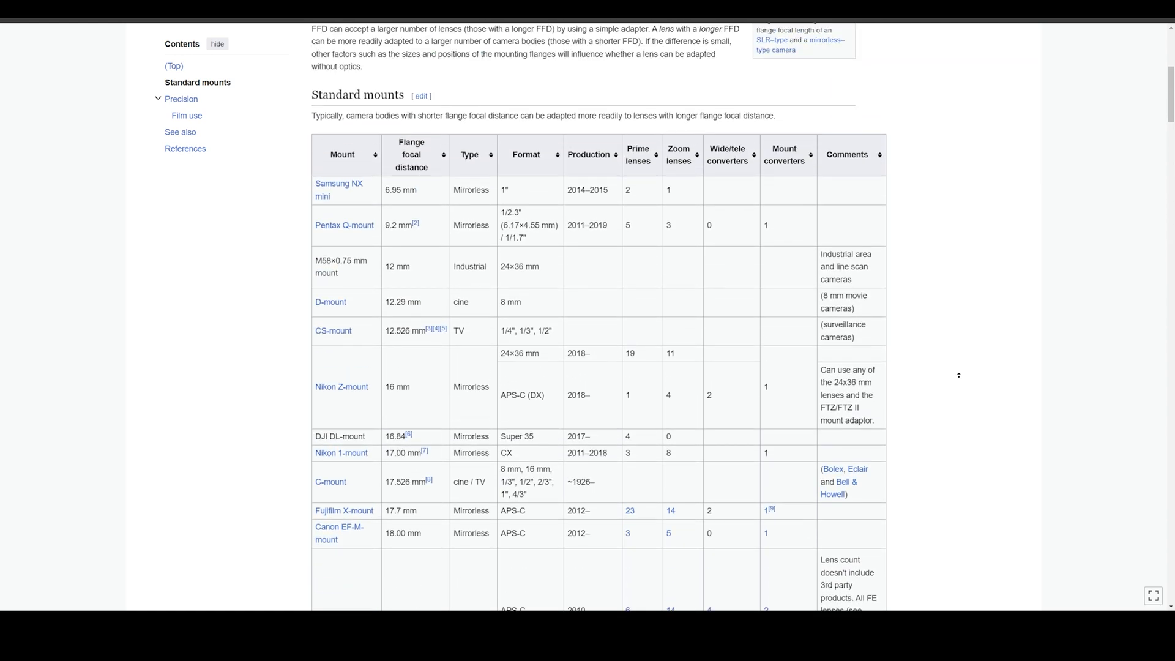
{"action": "scroll", "coordinate": [959, 376], "scroll_direction": "up", "scroll_amount": 2}
{"action": "scroll", "coordinate": [959, 376], "scroll_direction": "up", "scroll_amount": 2}
{"action": "scroll", "coordinate": [958, 375], "scroll_direction": "up", "scroll_amount": 2}
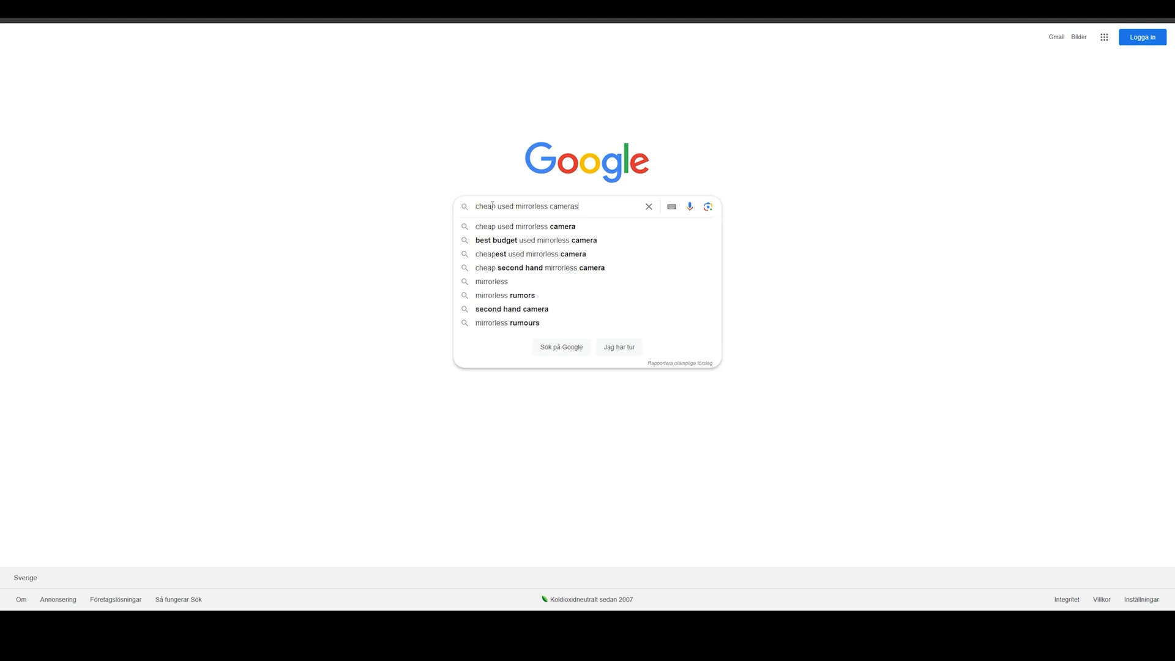
Search 'cheap used mirrorless cameras' and follow the MPB Used Mirrorless Cameras result
{"action": "key", "text": "Return"}
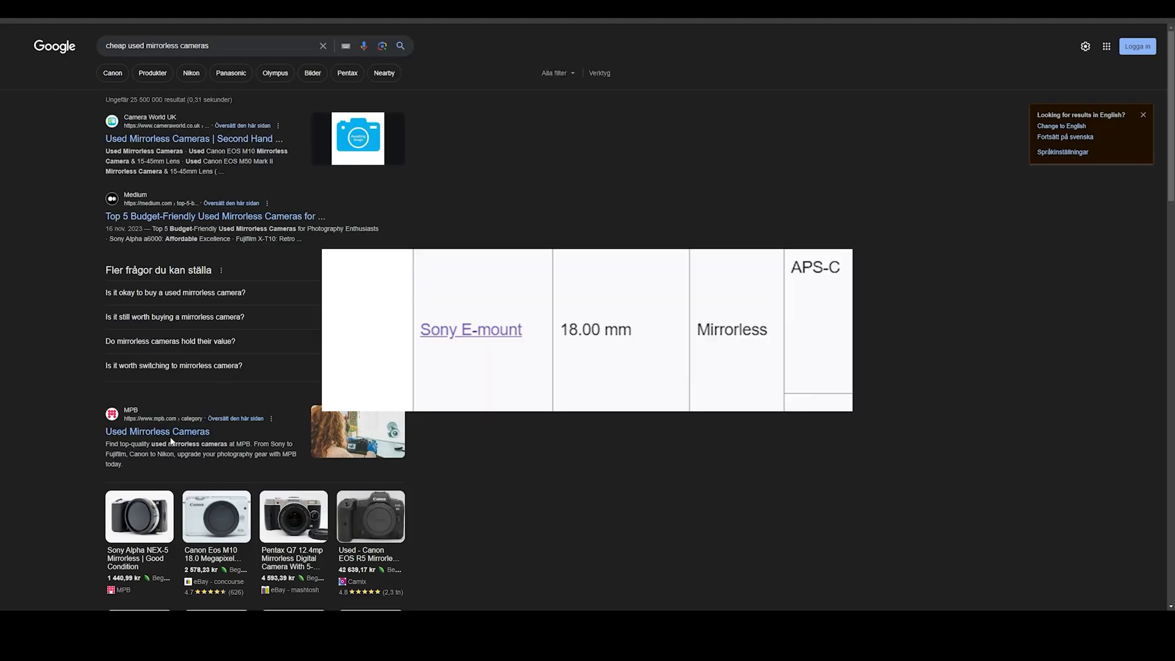
{"action": "left_click", "coordinate": [157, 432]}
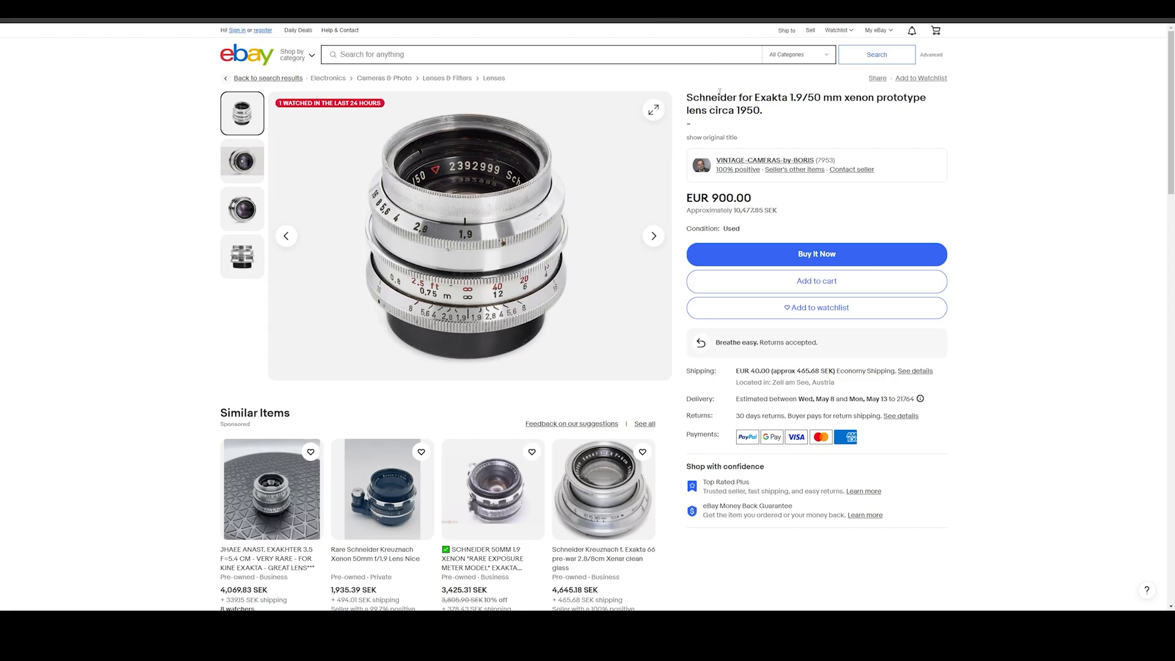
Step through the Schneider Xenon listing's second, third and fourth photos
{"action": "left_click", "coordinate": [653, 237]}
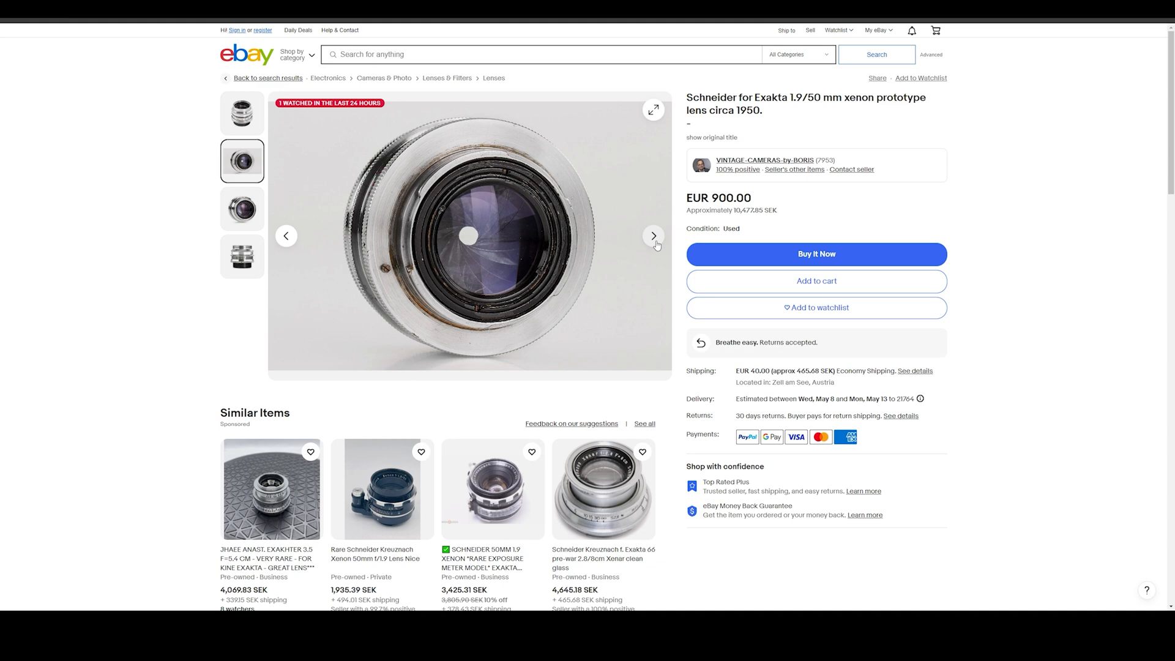
{"action": "left_click", "coordinate": [653, 237]}
{"action": "left_click", "coordinate": [654, 237]}
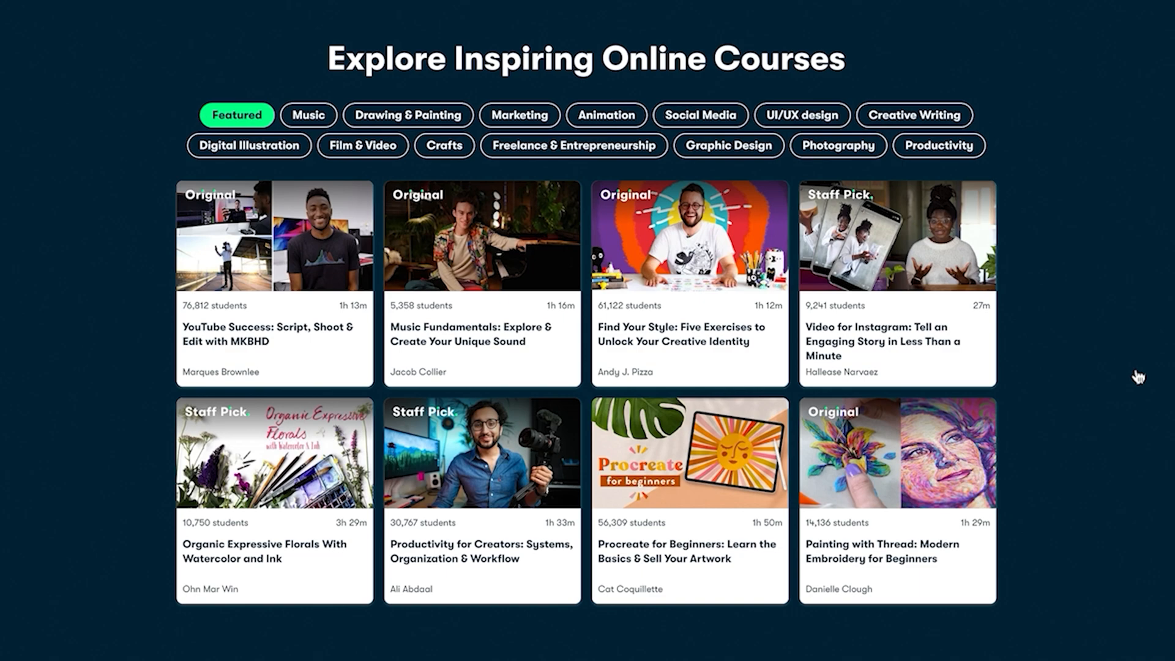
View the Find Your Style class and its reviews
{"action": "left_click", "coordinate": [691, 306]}
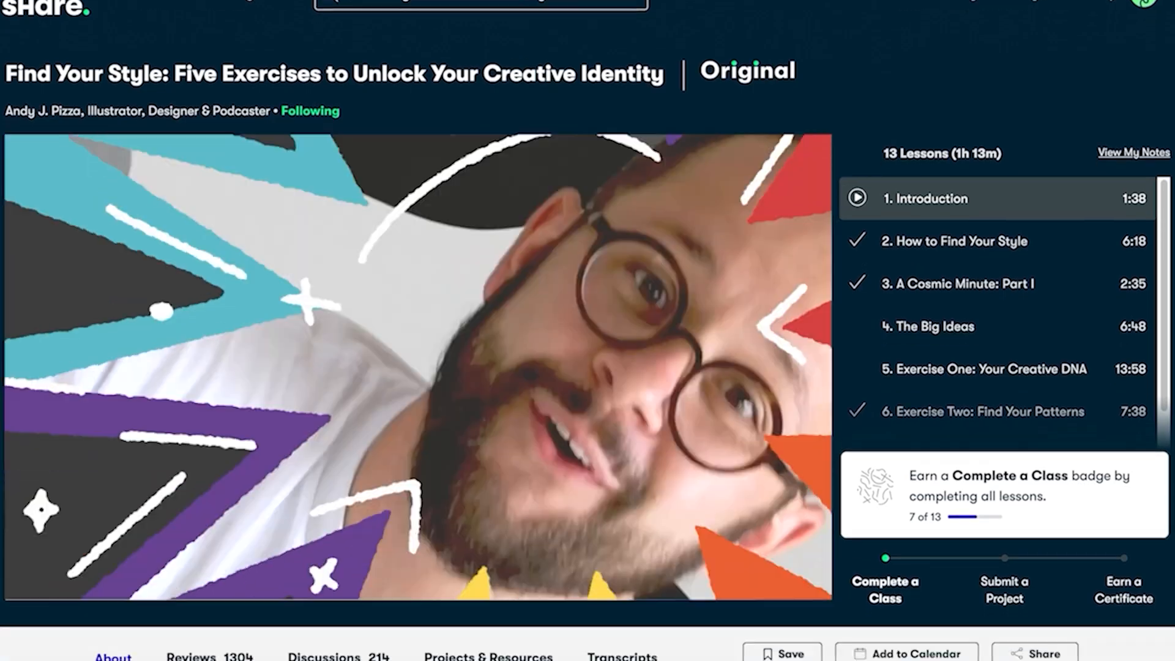
{"action": "scroll", "coordinate": [28, 223], "scroll_direction": "down", "scroll_amount": 5}
{"action": "scroll", "coordinate": [29, 222], "scroll_direction": "down", "scroll_amount": 5}
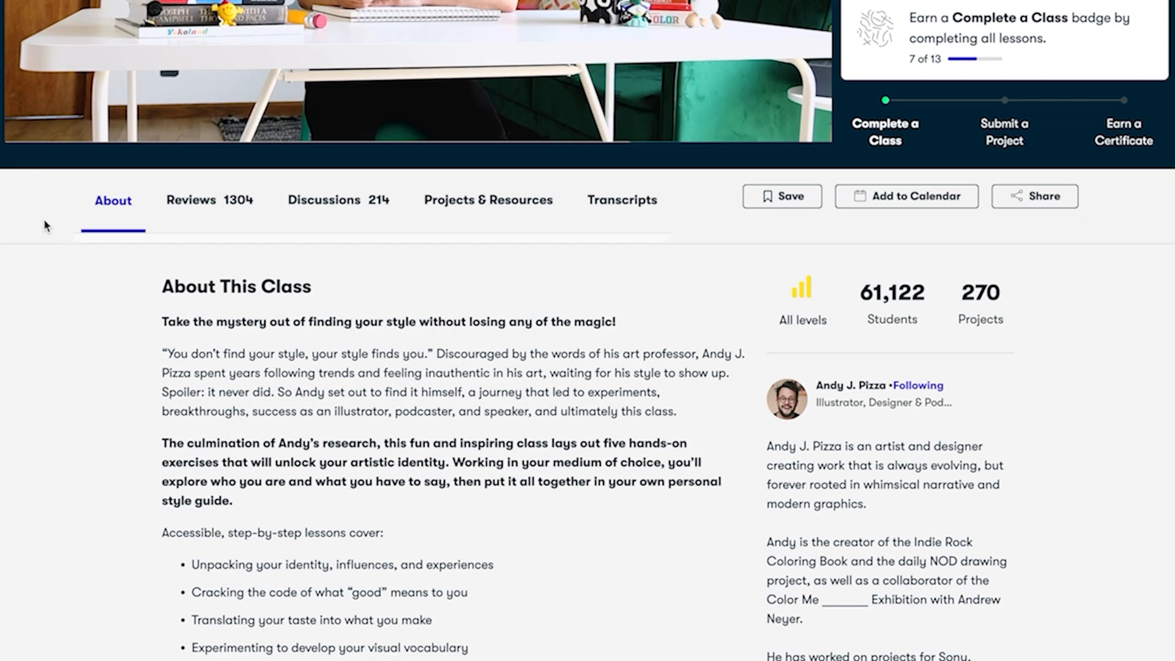
{"action": "left_click", "coordinate": [197, 200]}
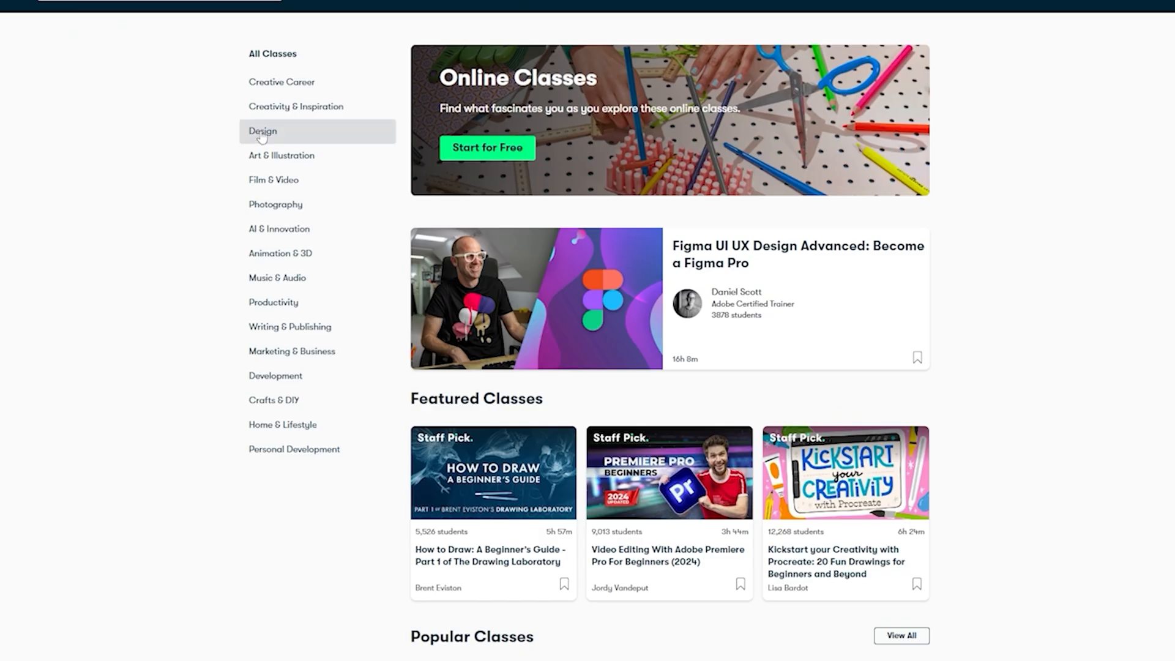
Browse Design classes narrowed to AI for Design and view a class's Projects & Resources
{"action": "left_click", "coordinate": [262, 133]}
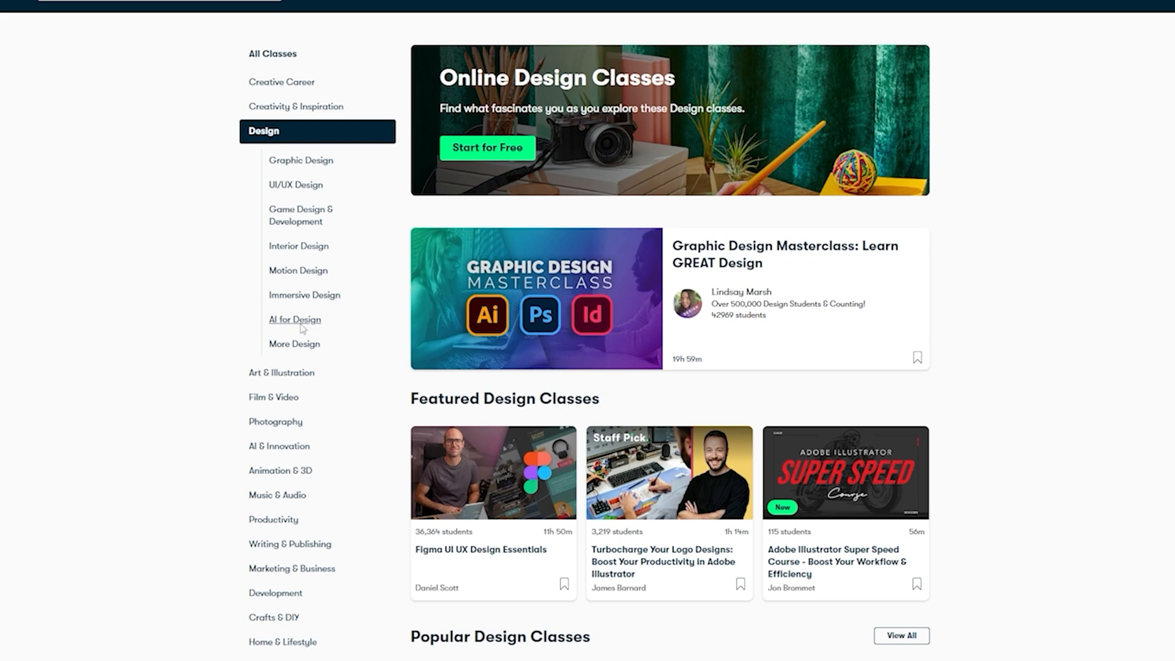
{"action": "left_click", "coordinate": [295, 320]}
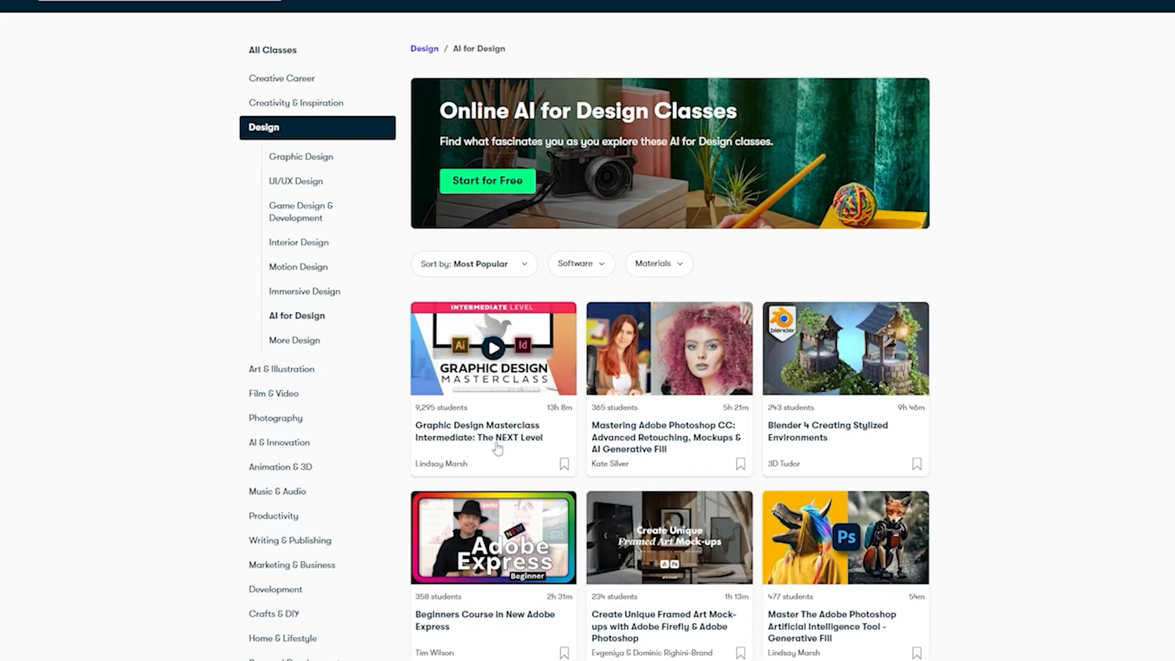
{"action": "scroll", "coordinate": [401, 380], "scroll_direction": "down", "scroll_amount": 5}
{"action": "scroll", "coordinate": [401, 381], "scroll_direction": "down", "scroll_amount": 3}
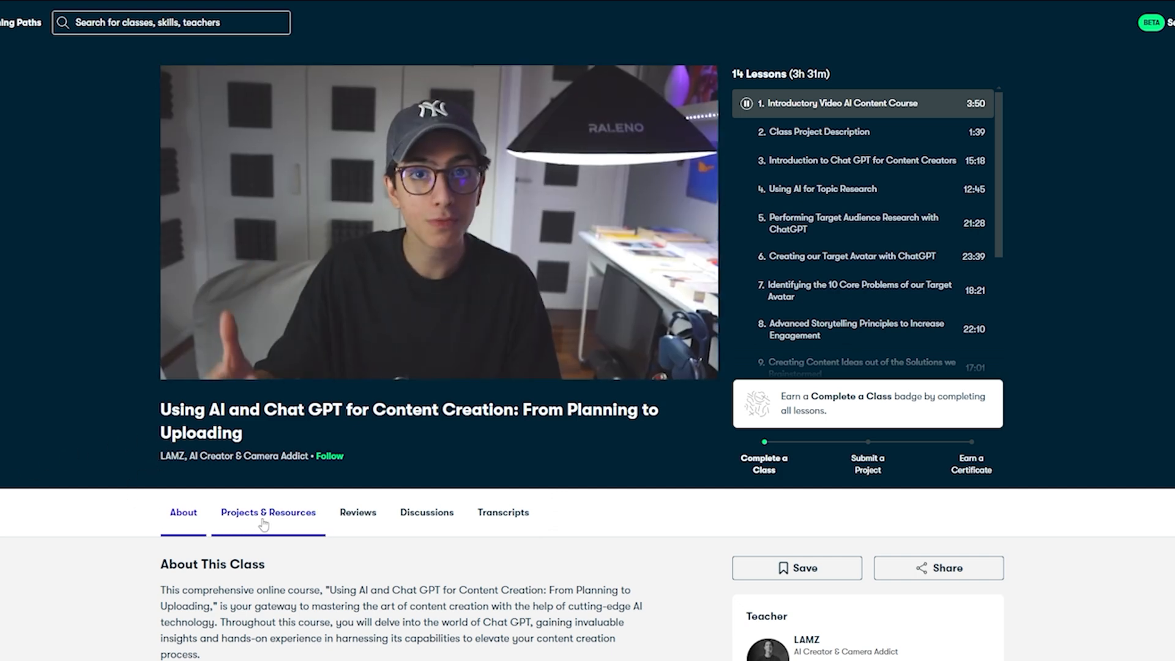
{"action": "left_click", "coordinate": [264, 515]}
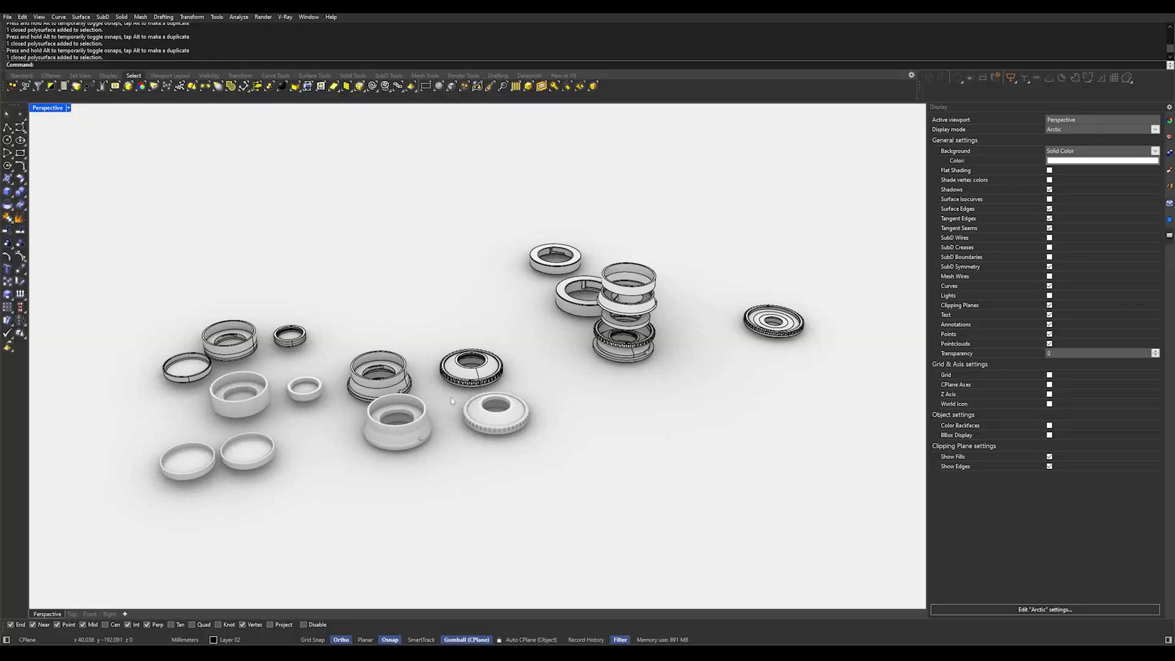
{"action": "scroll", "coordinate": [451, 396], "scroll_direction": "up", "scroll_amount": 4}
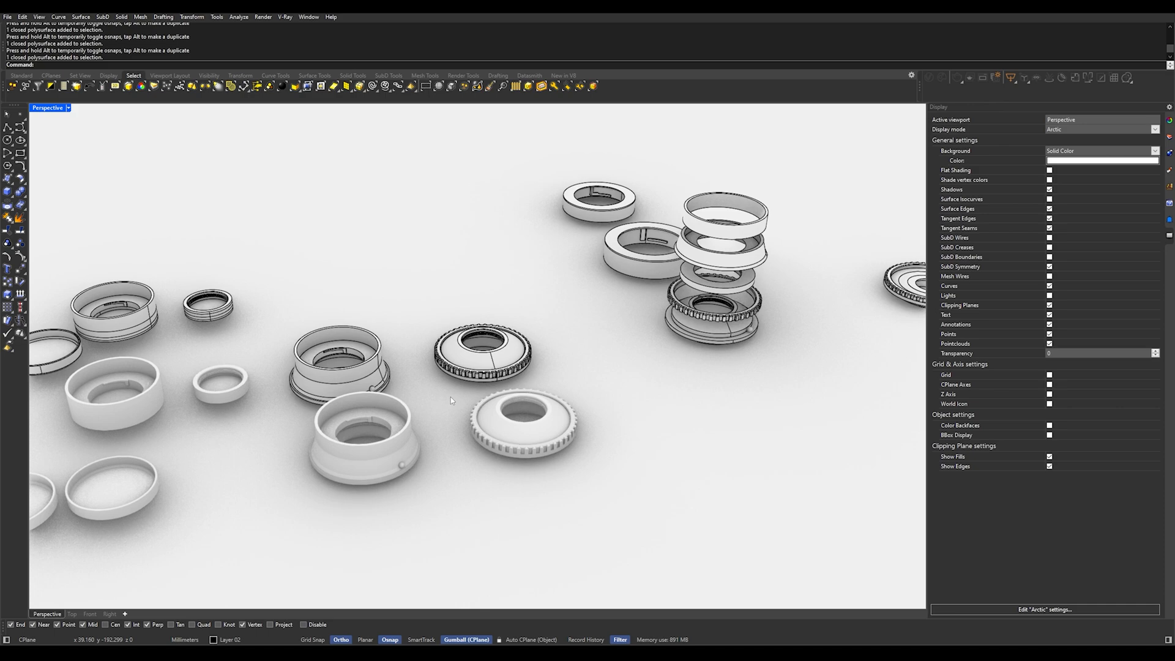
{"action": "scroll", "coordinate": [478, 386], "scroll_direction": "up", "scroll_amount": 4}
{"action": "scroll", "coordinate": [505, 376], "scroll_direction": "up", "scroll_amount": 2}
{"action": "scroll", "coordinate": [512, 372], "scroll_direction": "up", "scroll_amount": 2}
Orbit and tumble the Perspective view to inspect the toothed ring's underside
{"action": "left_click_drag", "start_coordinate": [512, 372], "coordinate": [560, 440]}
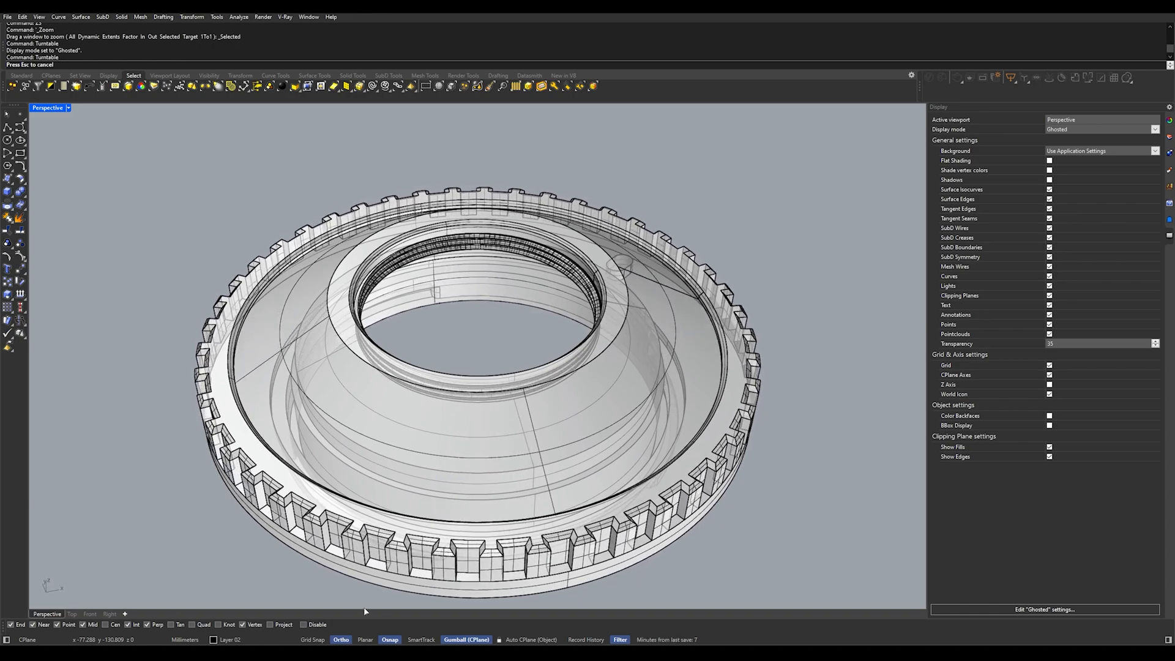
{"action": "left_click_drag", "start_coordinate": [365, 611], "coordinate": [377, 478]}
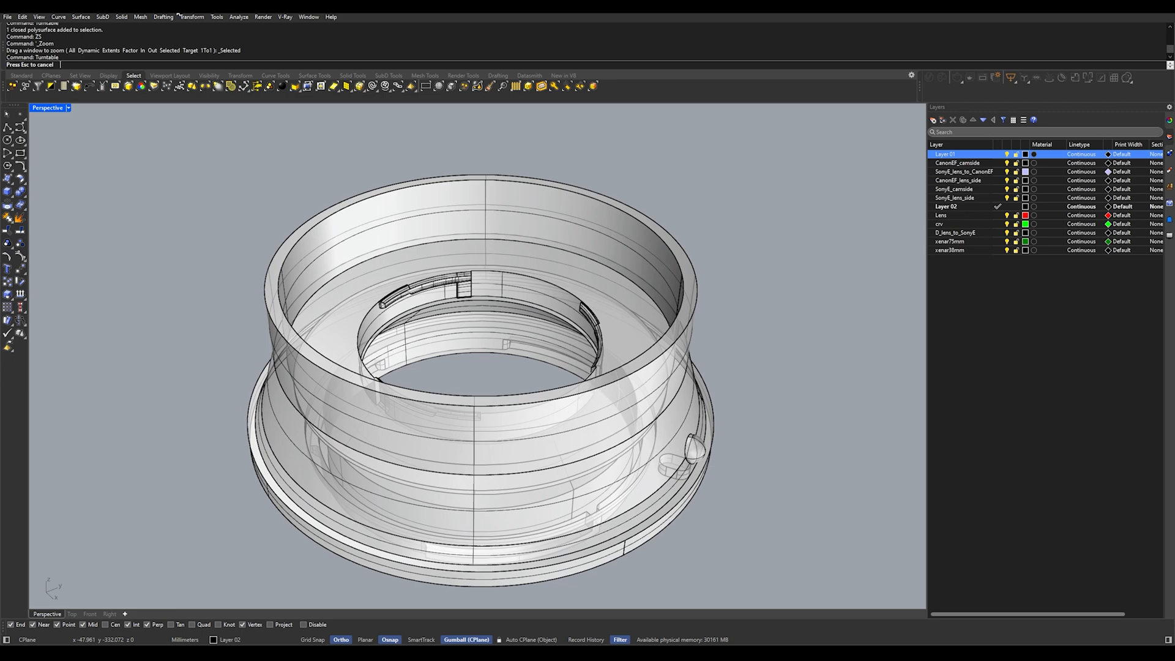
Rotate the view to look up into the adapter's bore at the latch notch
{"action": "left_click_drag", "start_coordinate": [62, 428], "coordinate": [130, 361]}
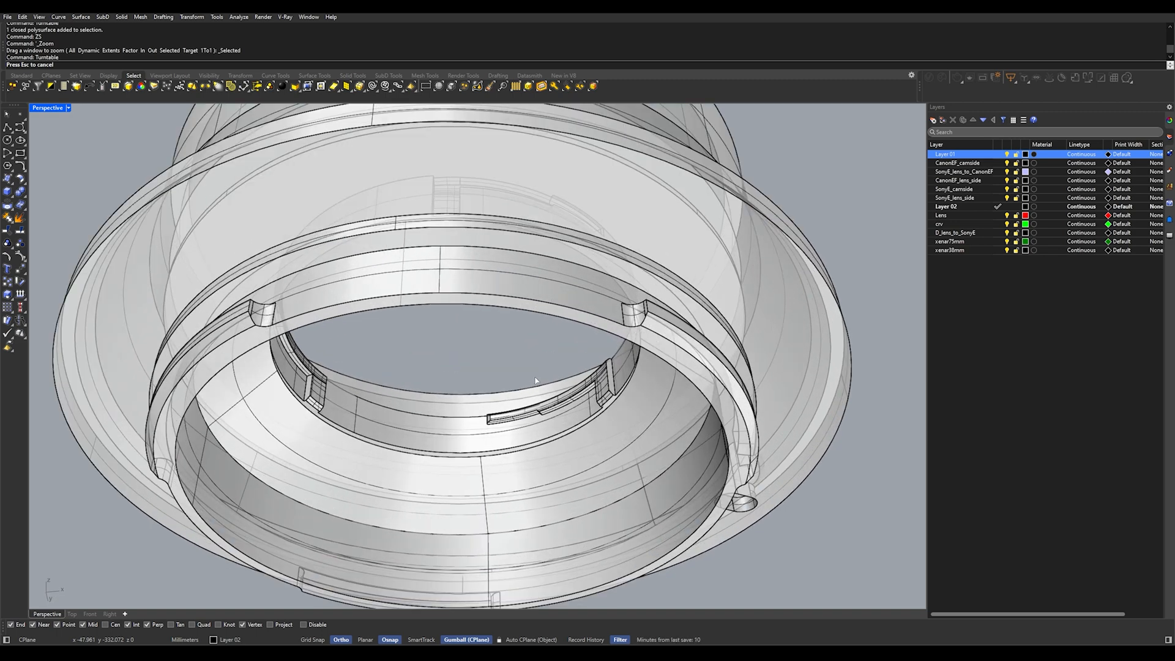
{"action": "scroll", "coordinate": [537, 380], "scroll_direction": "up", "scroll_amount": 8}
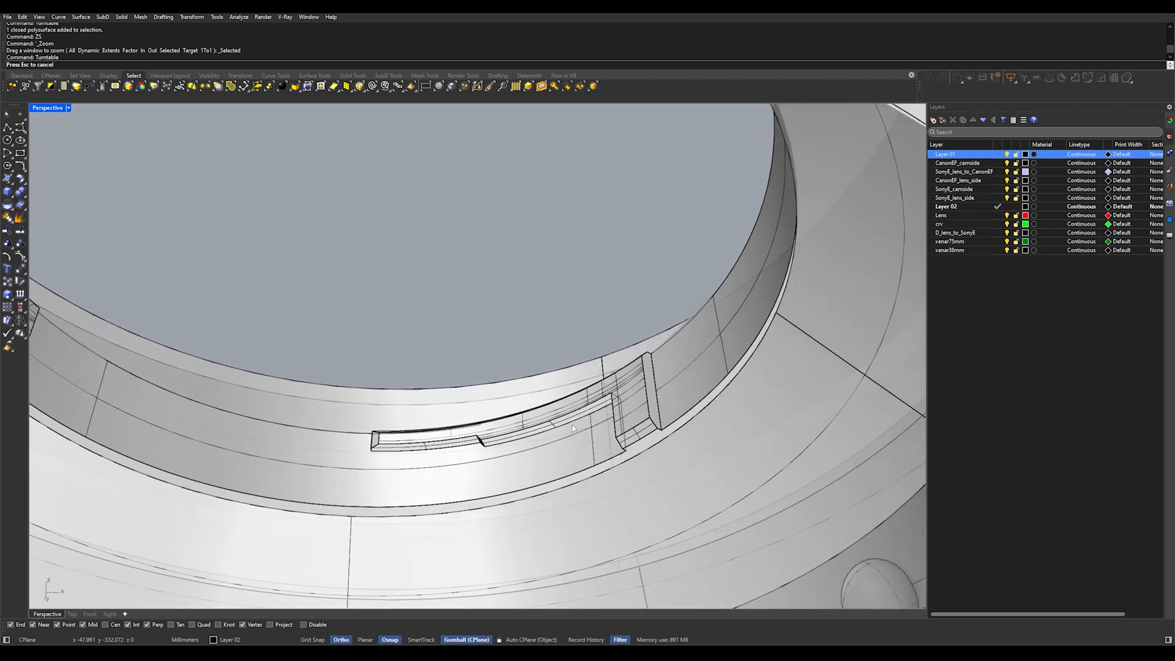